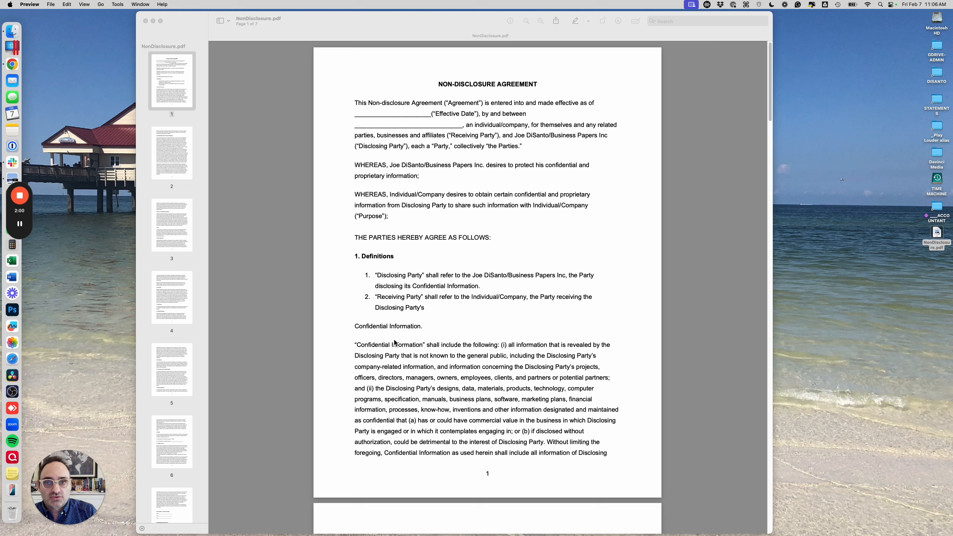
Show the markup tools for NonDisclosure.pdf and activate the Sketch tool.
click(431, 23)
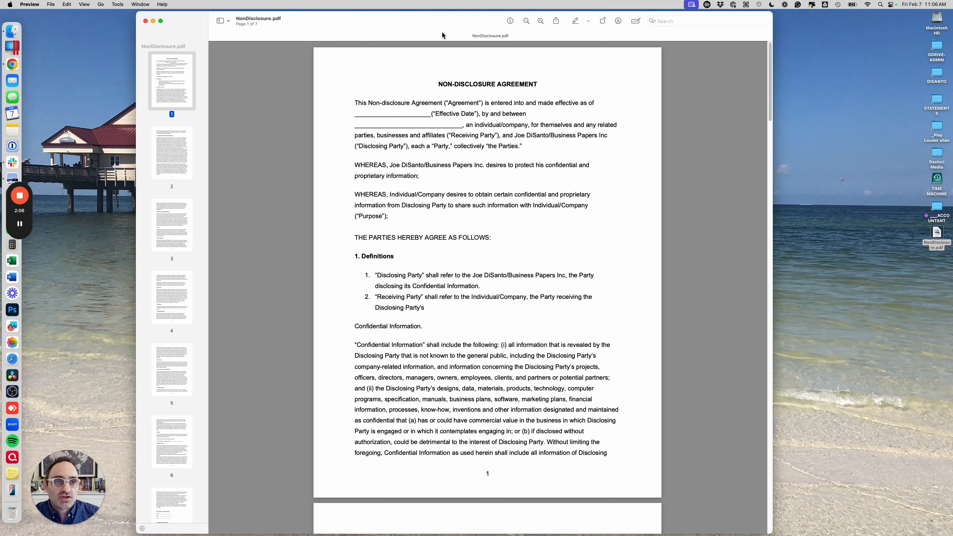
click(618, 21)
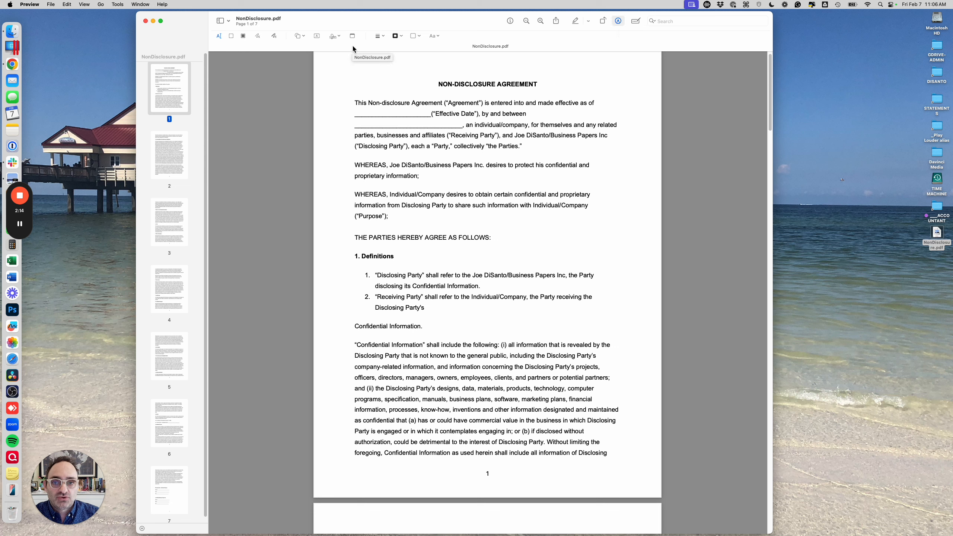
click(259, 35)
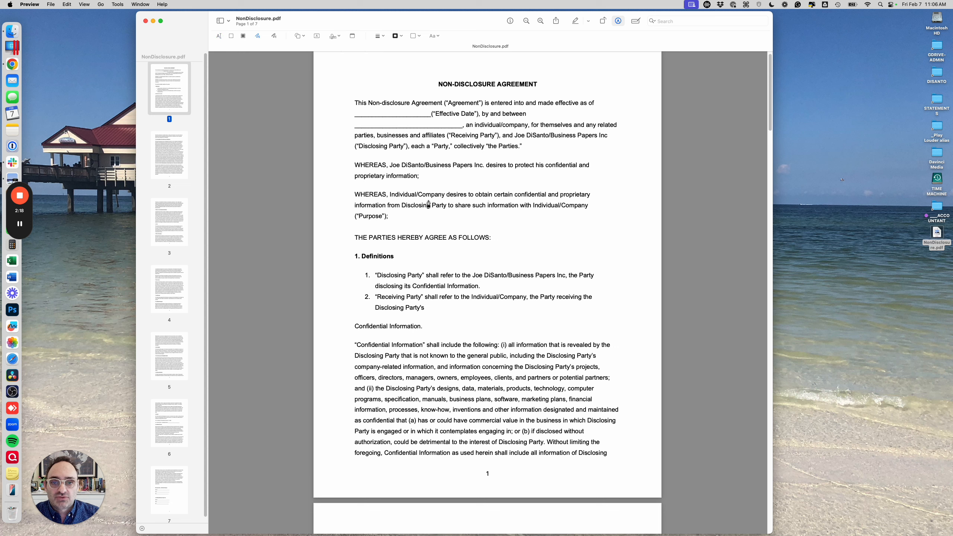
Try out a rectangle shape with no border colour over the Definitions section on page 1 and delete it.
drag(428, 201, 499, 223)
click(258, 50)
click(303, 39)
click(295, 62)
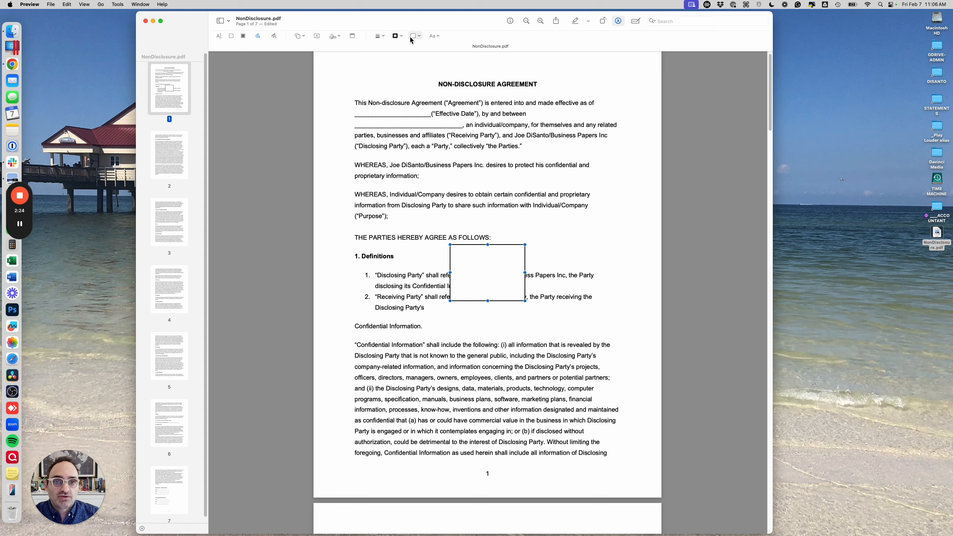
click(400, 35)
click(367, 61)
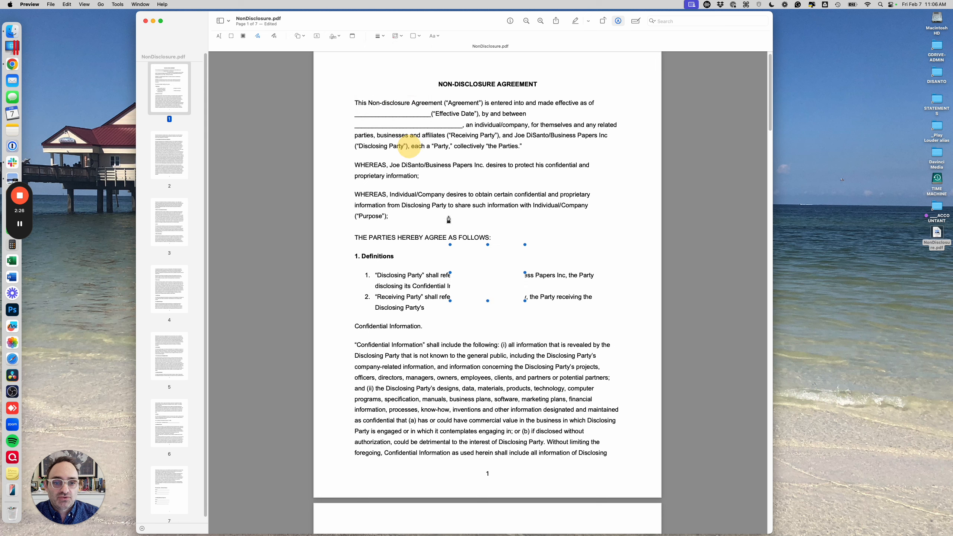
drag(493, 275, 532, 252)
key(BackSpace)
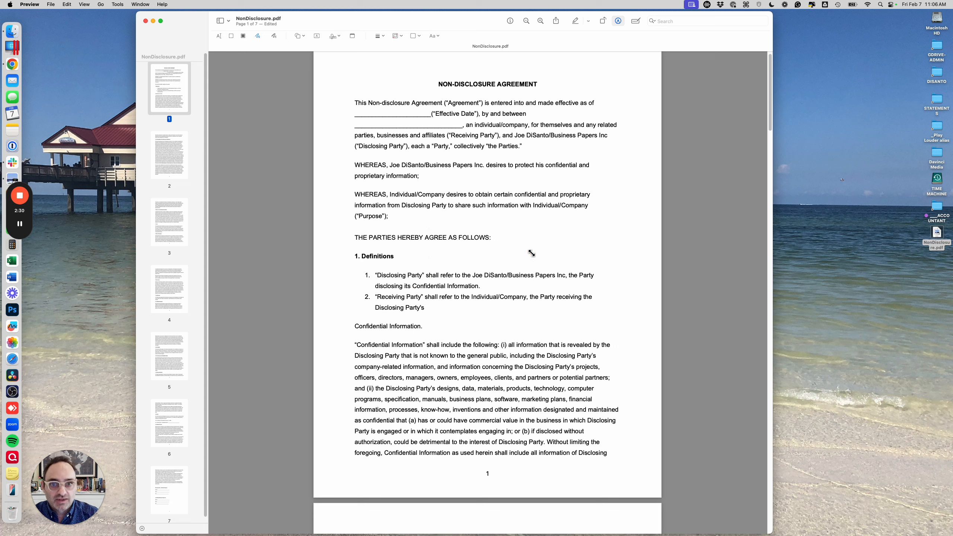
Add a text box reading "2/7/25" on the Effective Date line of page 1.
click(317, 37)
drag(493, 276, 376, 110)
double_click(376, 110)
text(2/7/25)
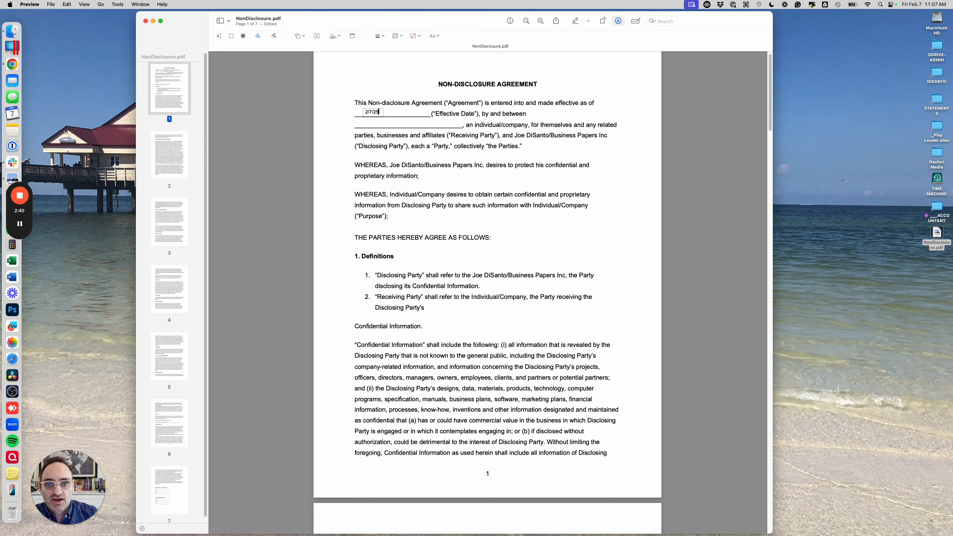
click(380, 124)
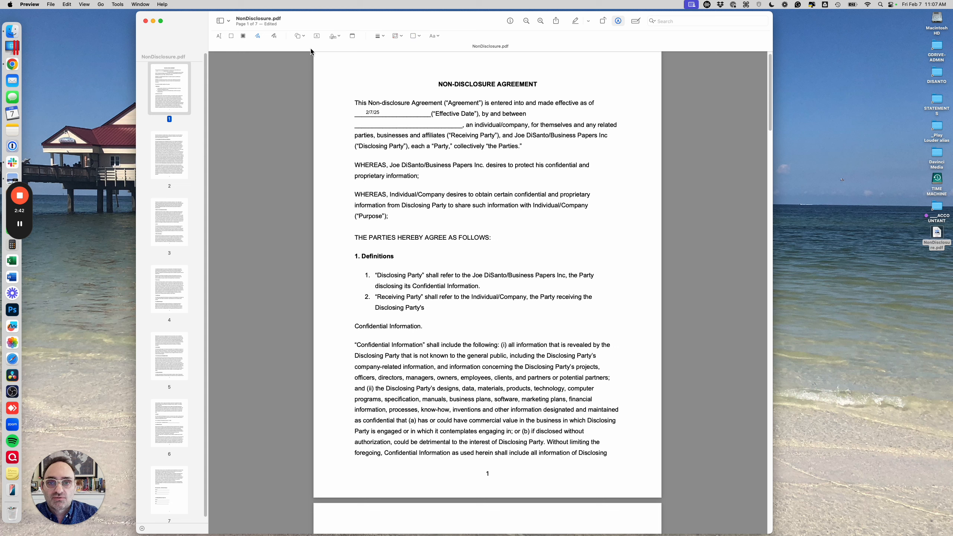
Add a text box reading "Vendor Name" on the blank Receiving Party line of page 1.
click(317, 36)
drag(496, 280, 372, 124)
double_click(371, 123)
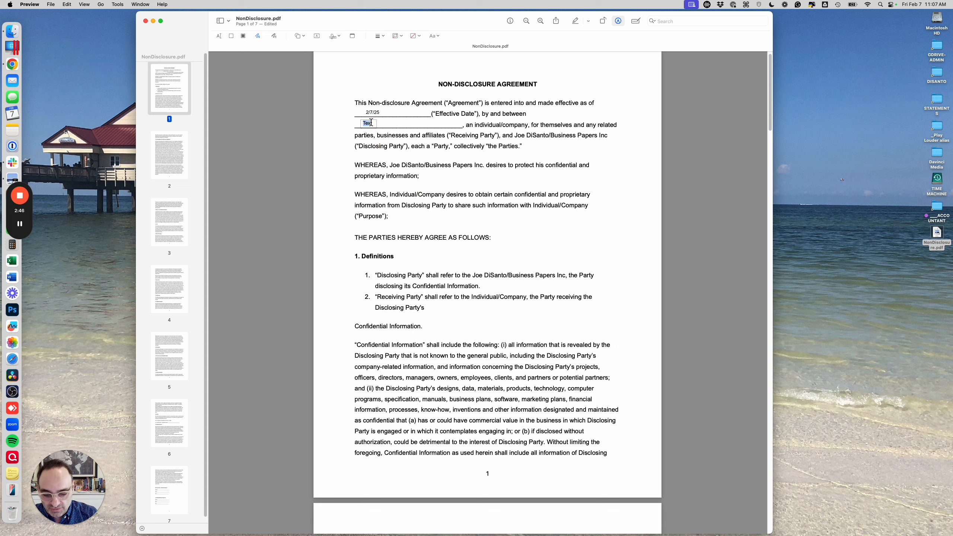
text(Vendor Name)
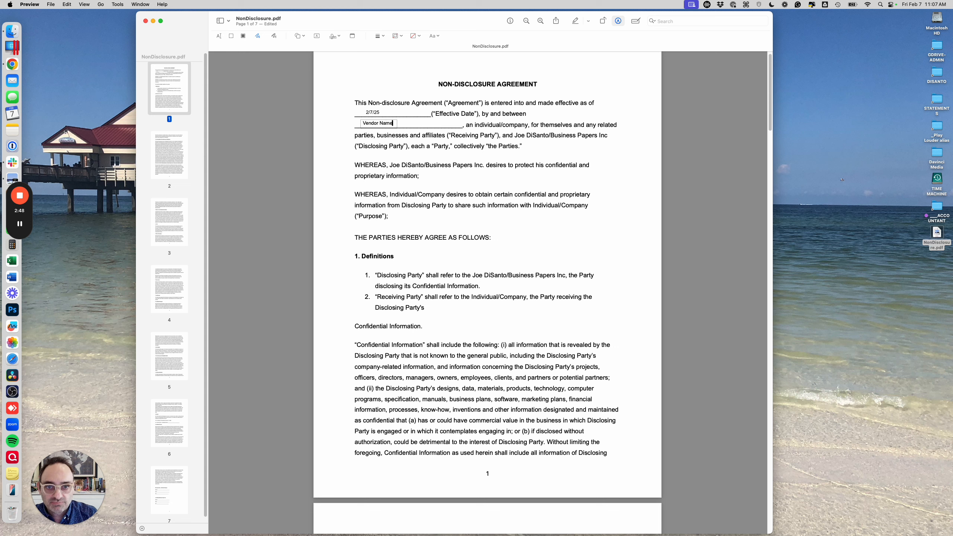
click(401, 145)
Set the font size of the "Vendor Name" text to 16 pt, keeping it non-bold.
click(385, 122)
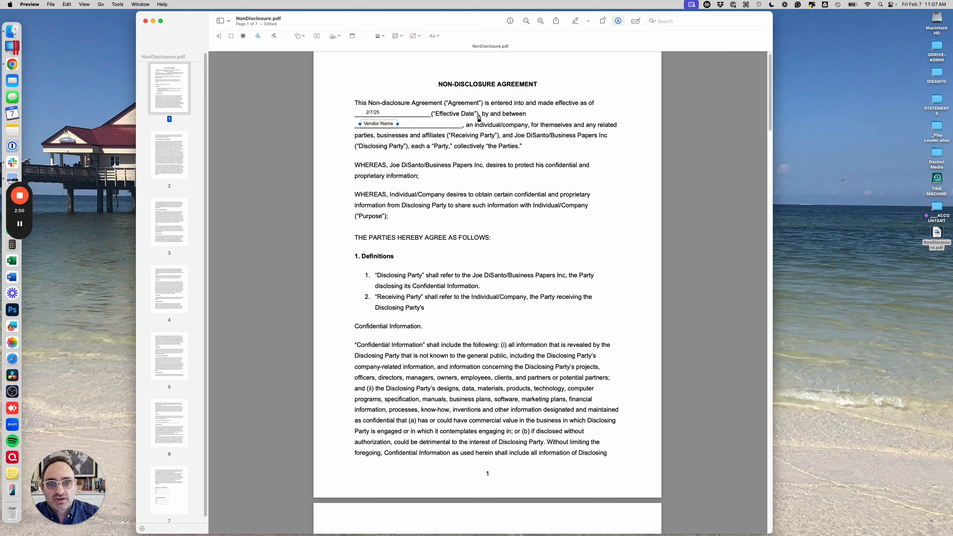
click(434, 36)
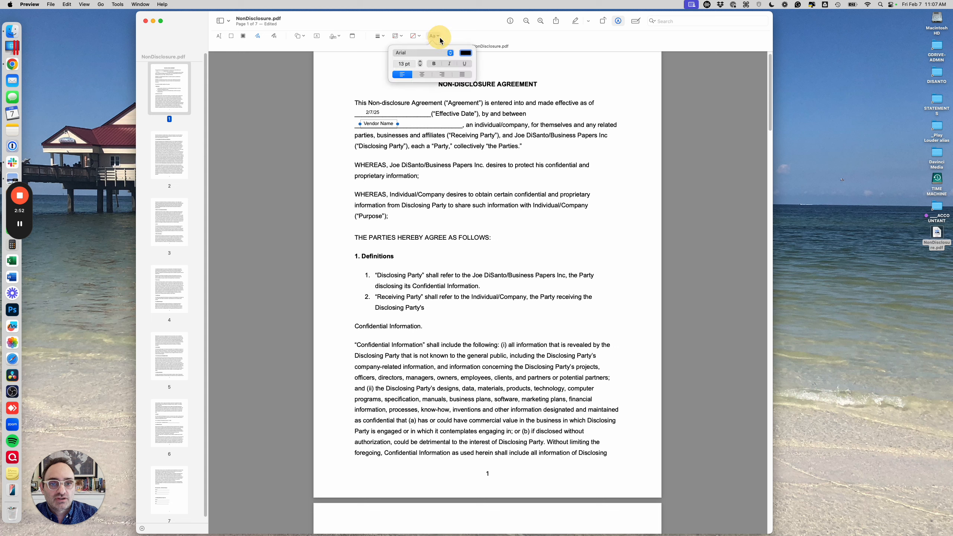
click(421, 61)
click(421, 61)
click(421, 62)
click(420, 62)
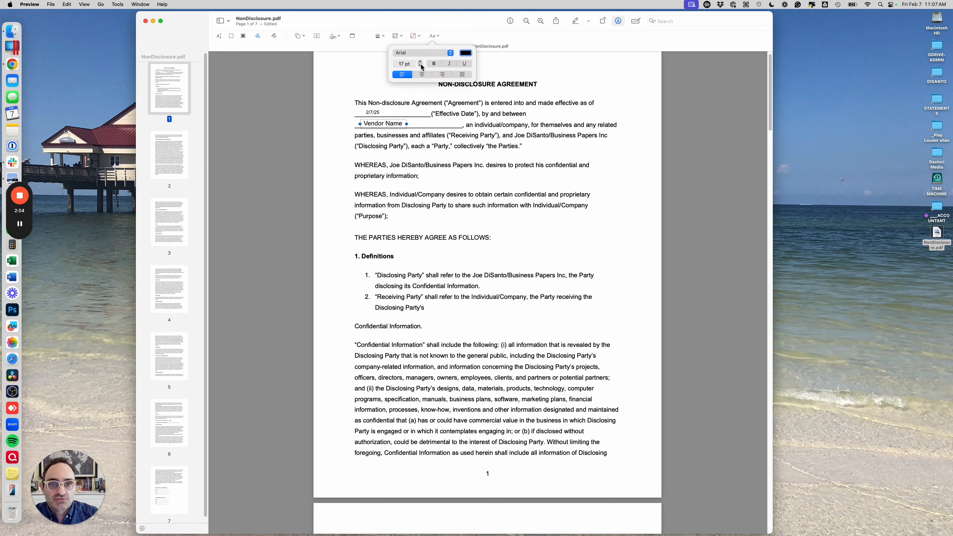
click(420, 65)
click(435, 64)
click(434, 64)
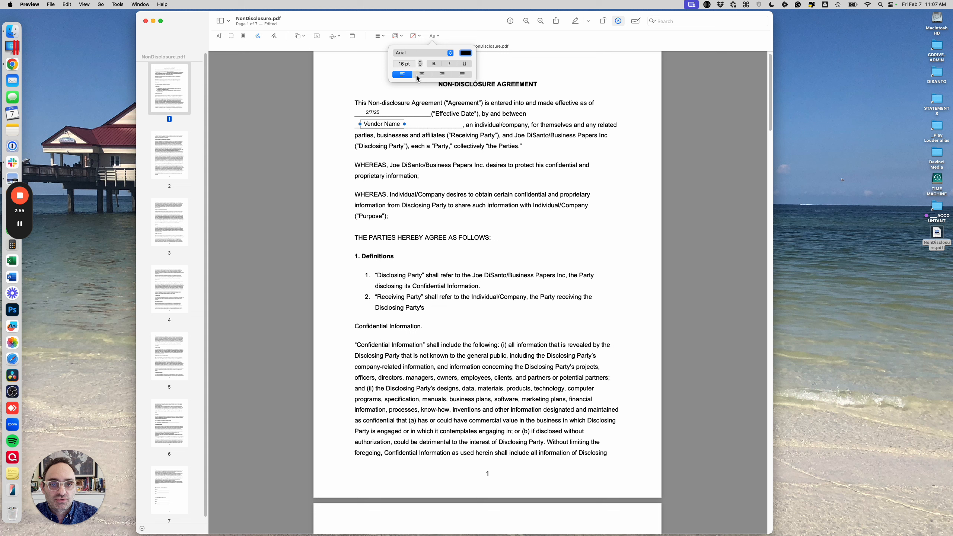
Increase the font size of the "2/7/25" date text to match the vendor name text.
click(381, 110)
click(434, 36)
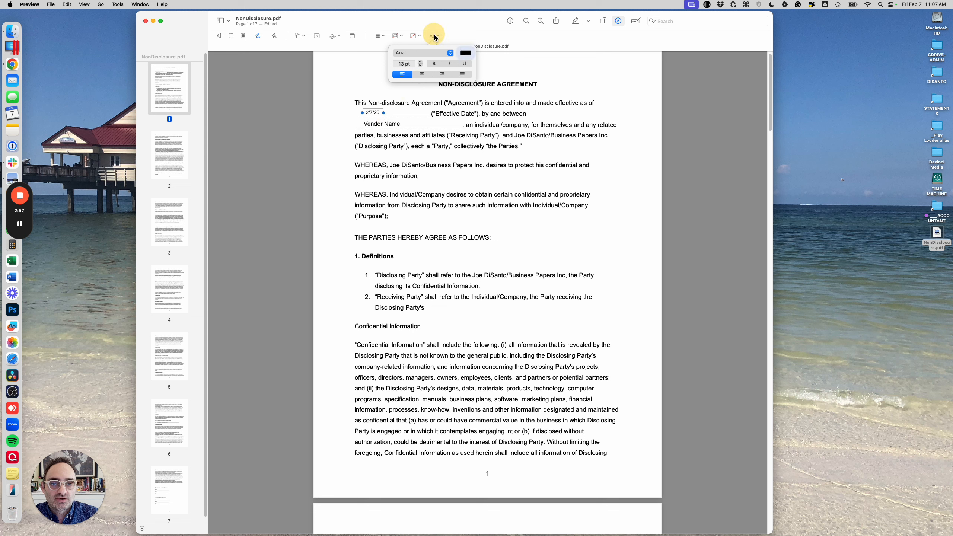
click(420, 65)
click(420, 65)
click(420, 63)
click(420, 63)
click(420, 63)
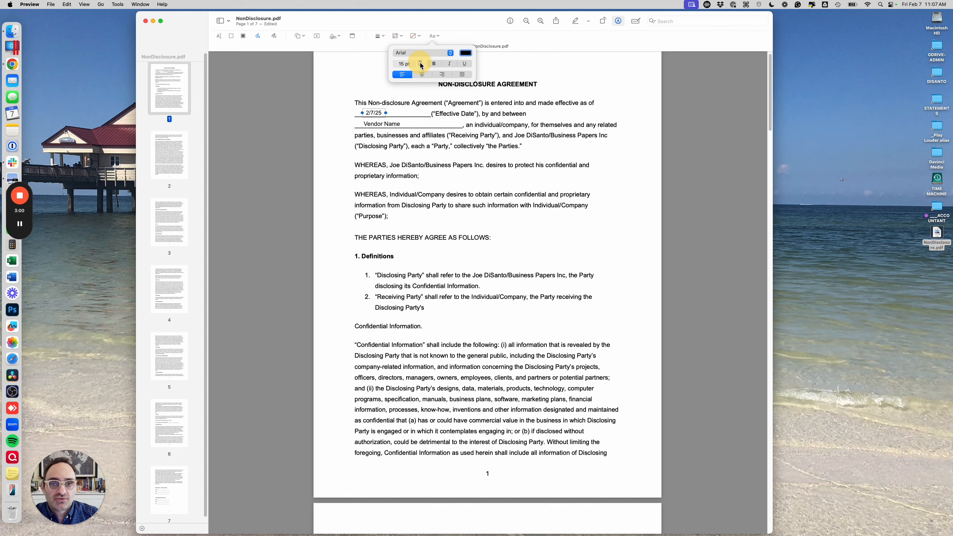
click(420, 62)
click(430, 96)
Insert an extra default text box on page 1 and delete it.
scroll(365, 71, down, 20)
scroll(355, 61, down, 20)
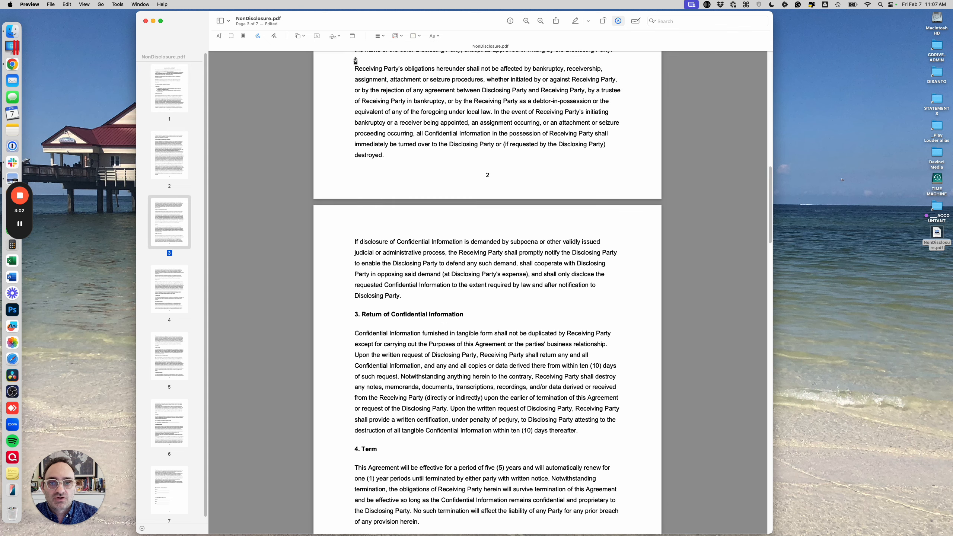
scroll(368, 108, up, 20)
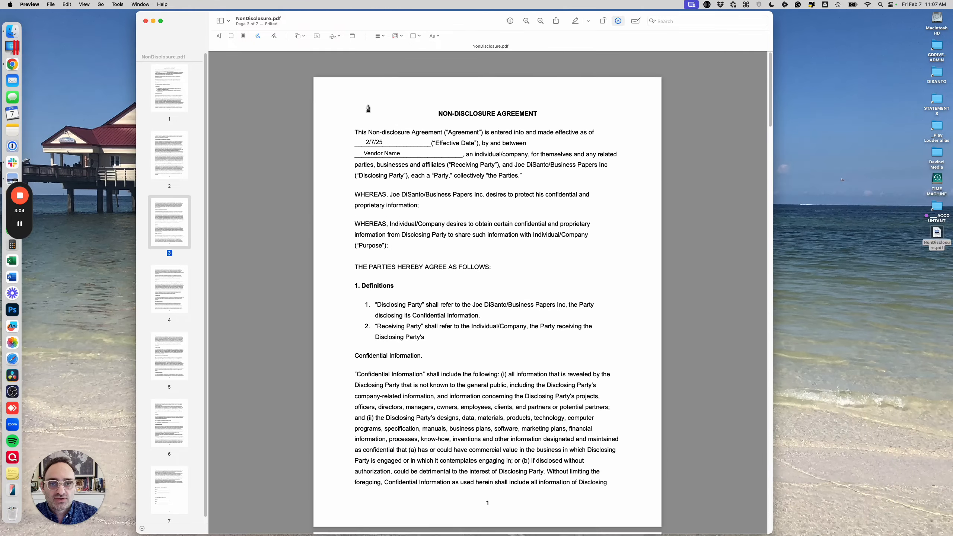
click(317, 36)
click(515, 306)
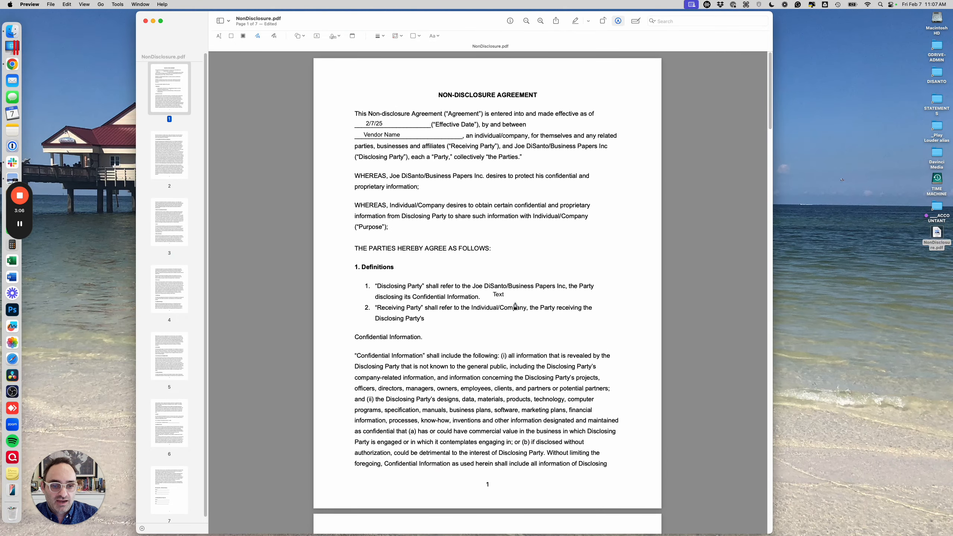
click(502, 295)
key(Delete)
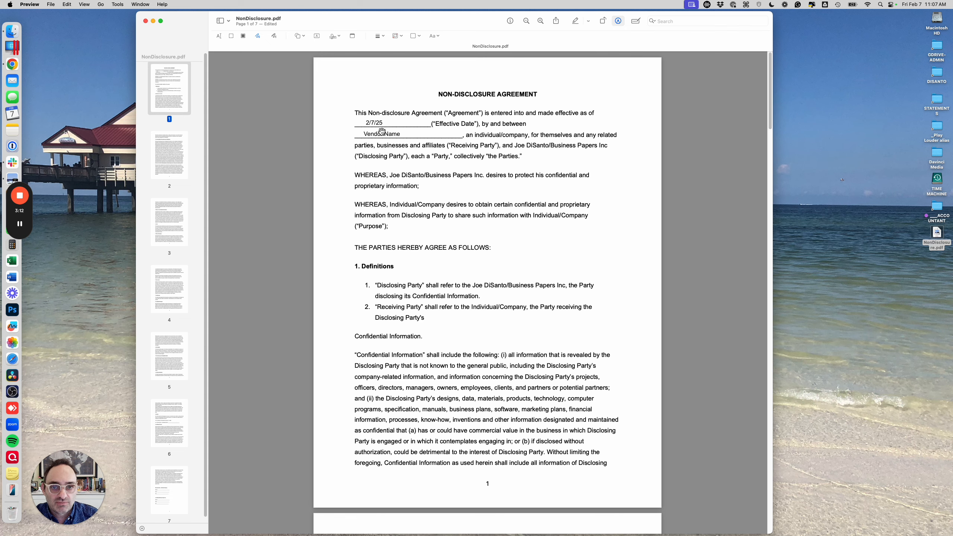
Copy the "Vendor Name" text from page 1 onto the receiving party's Name and Title lines on page 7.
scroll(383, 134, down, 20)
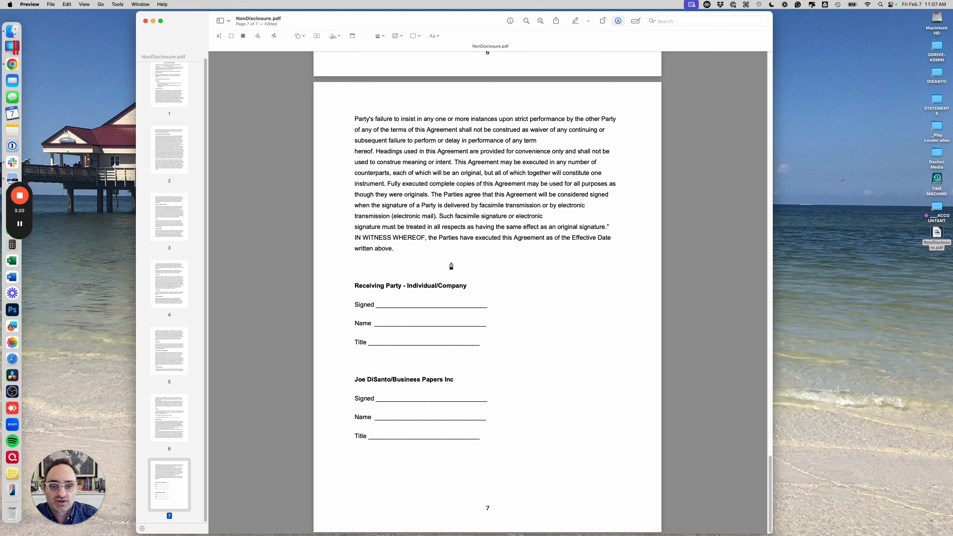
scroll(483, 330, up, 20)
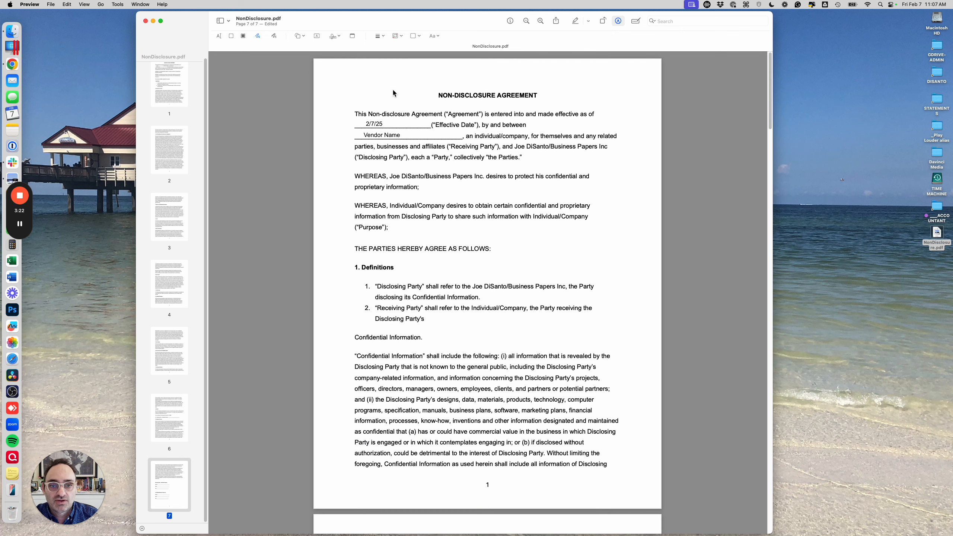
click(390, 134)
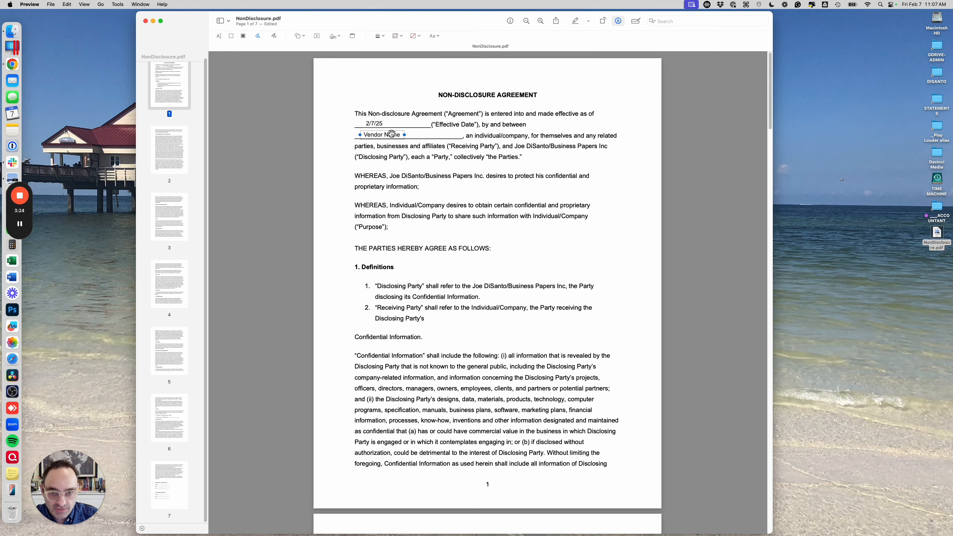
scroll(416, 190, down, 20)
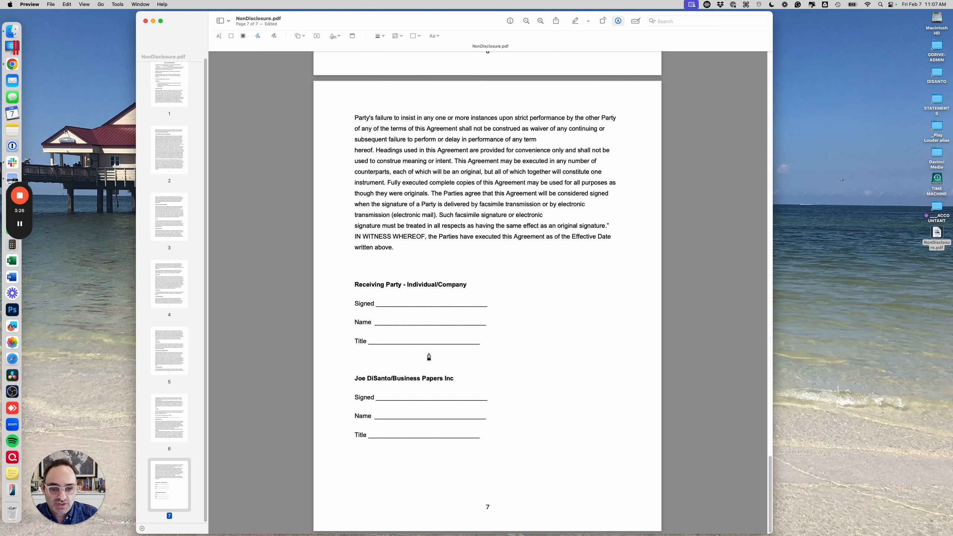
key(super+v)
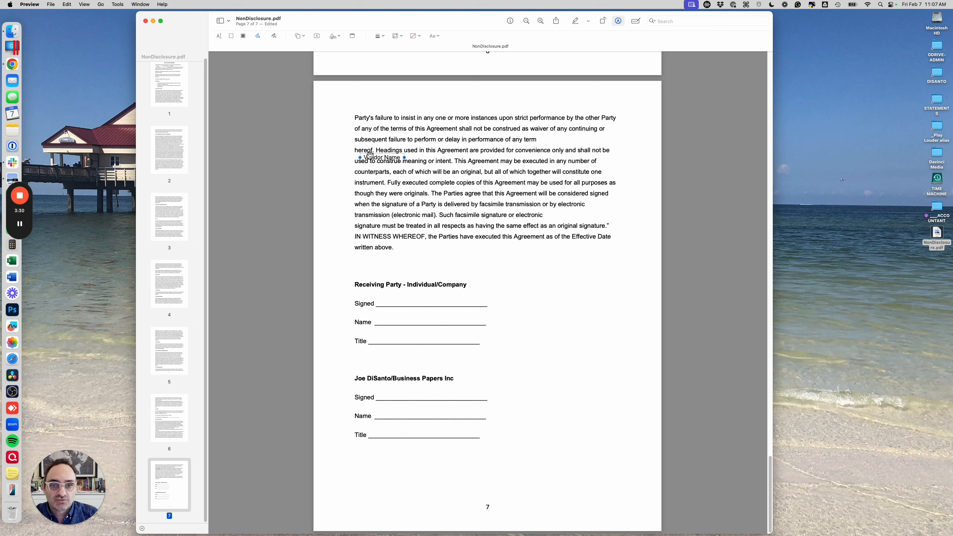
click(219, 36)
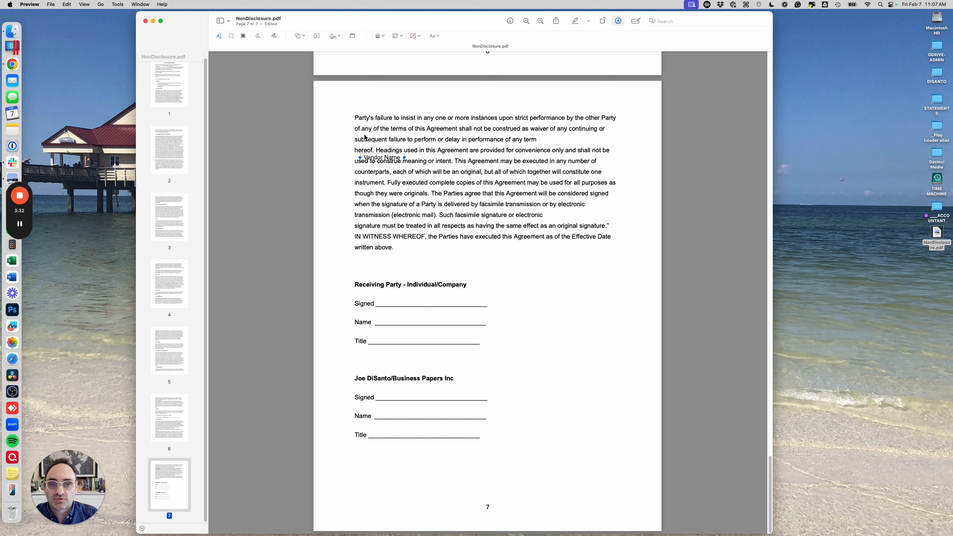
drag(378, 155, 399, 342)
Replace the copied text on the receiving party's Title line with "Owner".
double_click(398, 338)
key(BackSpace)
key(BackSpace)
key(BackSpace)
key(BackSpace)
key(BackSpace)
key(BackSpace)
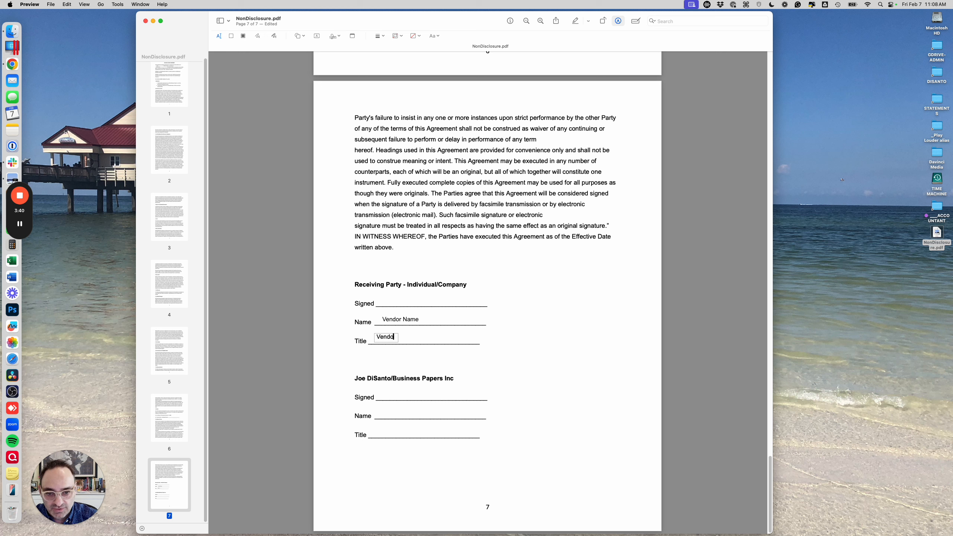
text(Owner)
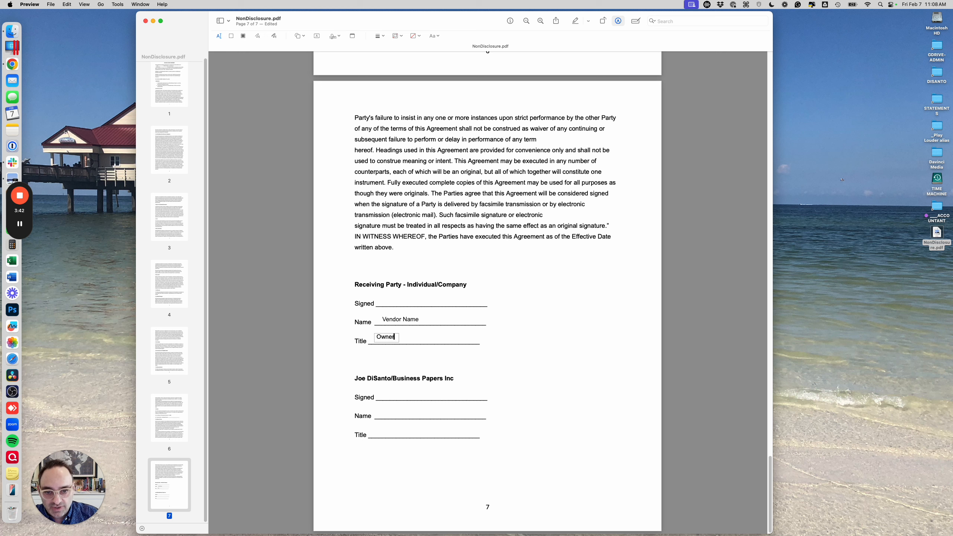
click(563, 313)
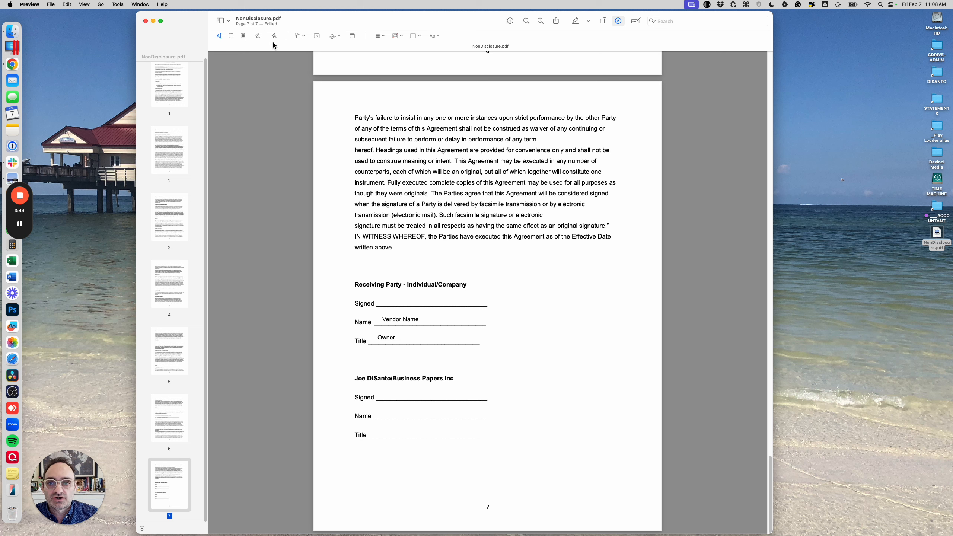
Try sketching a black freehand signature on the receiving party's Signed line and a stroke beside it, undoing both.
click(257, 36)
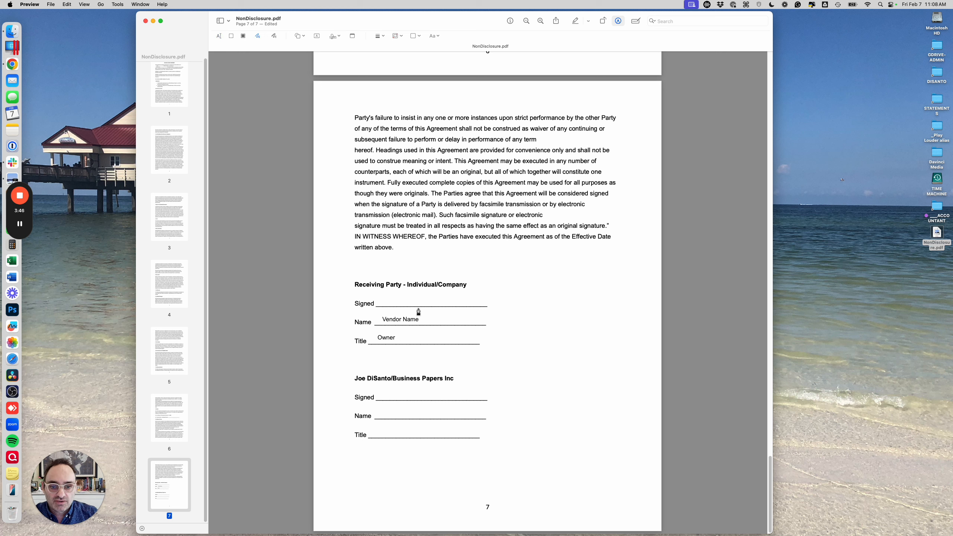
mouse_move(419, 311)
mouse_down()
mouse_move(402, 297)
mouse_move(469, 309)
mouse_up()
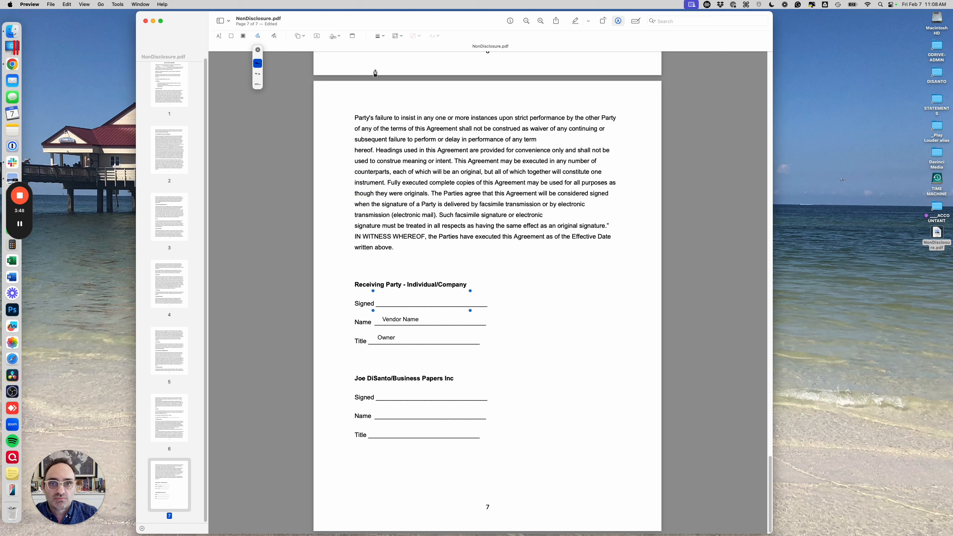
click(397, 36)
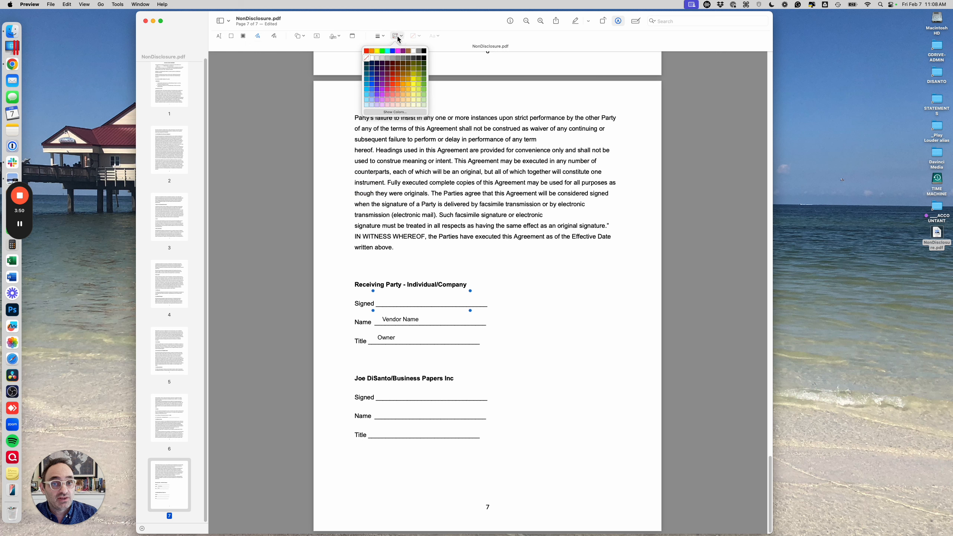
click(425, 56)
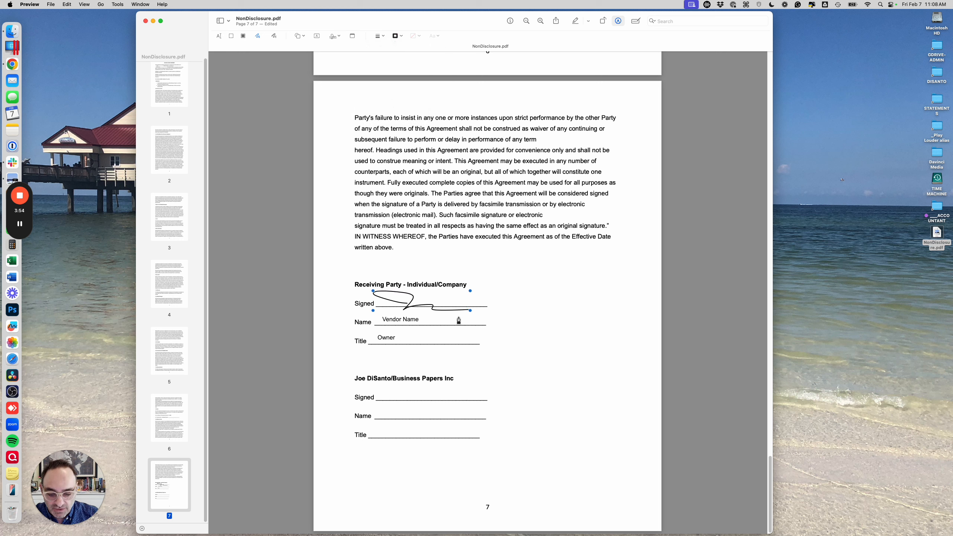
key(super+z)
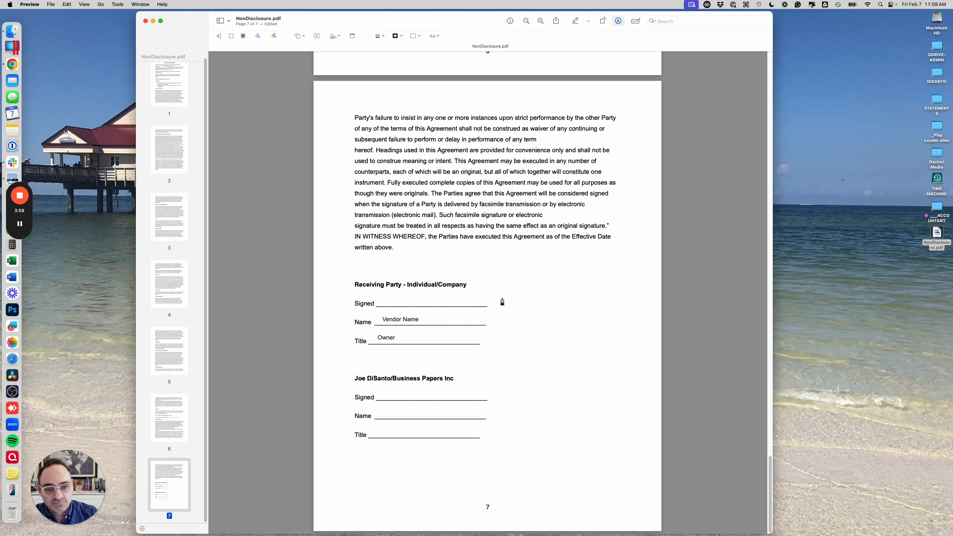
drag(504, 298, 568, 316)
key(super+z)
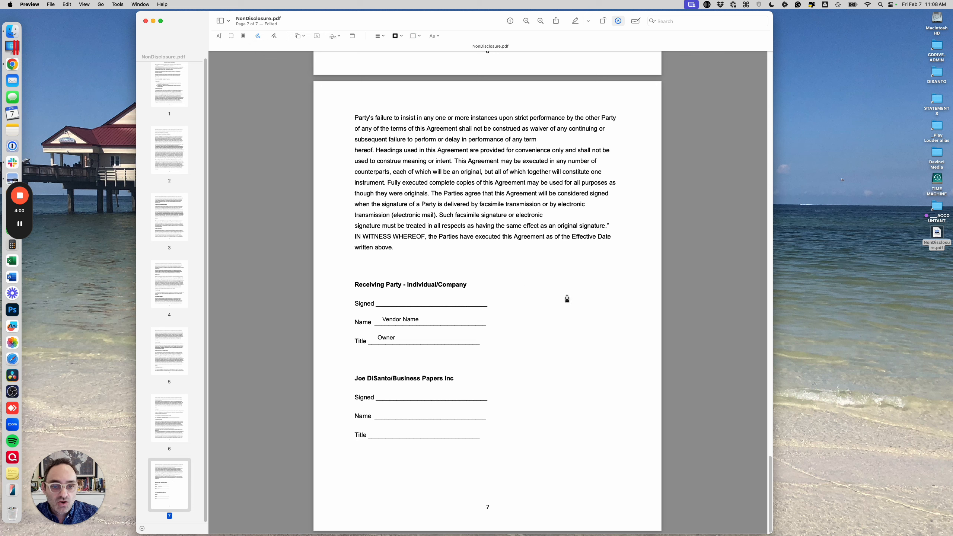
Capture a new handwritten signature from paper with the camera and place it on the receiving party's Signed line on page 7.
click(338, 37)
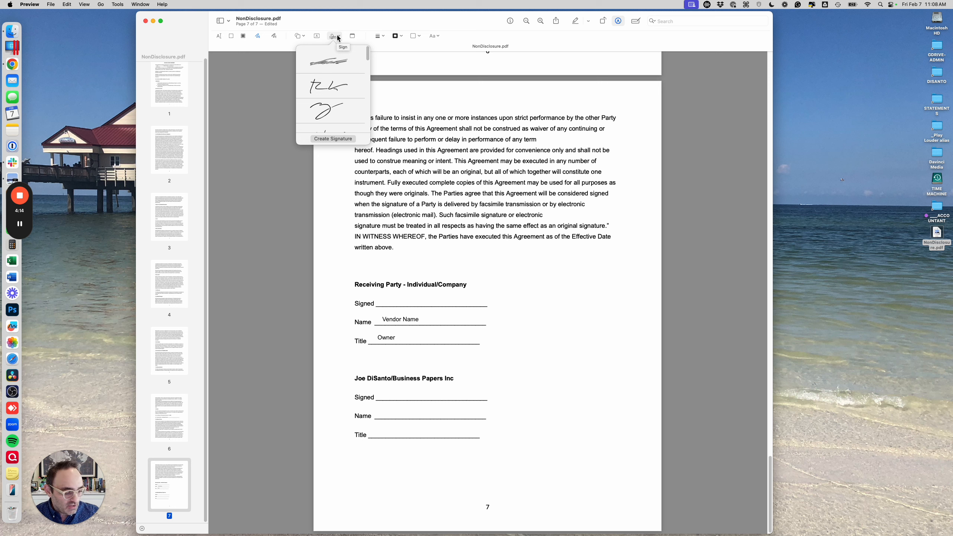
click(333, 139)
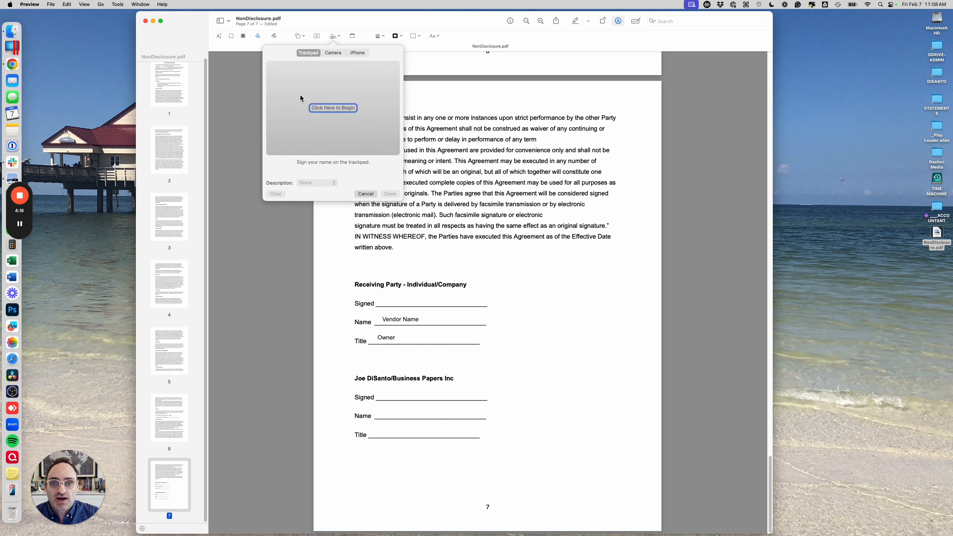
click(332, 56)
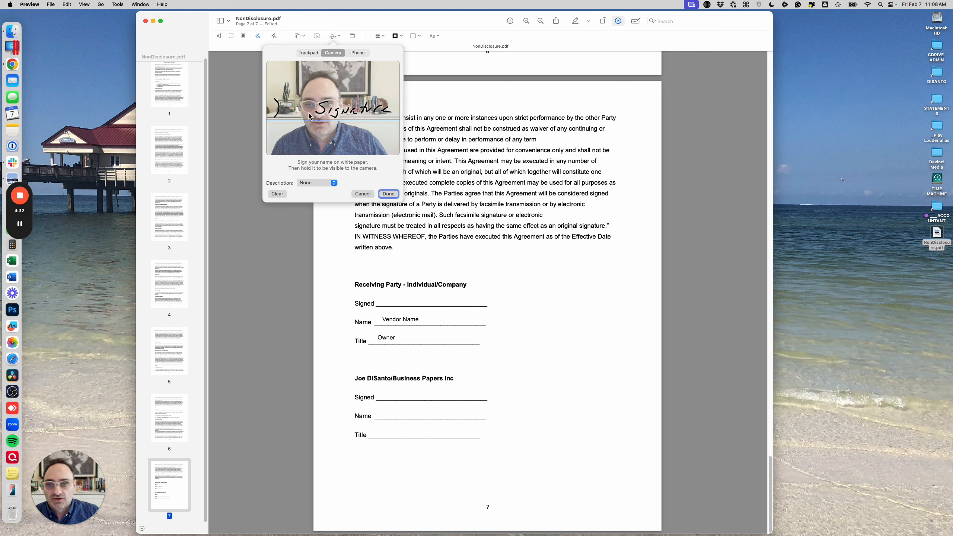
click(284, 194)
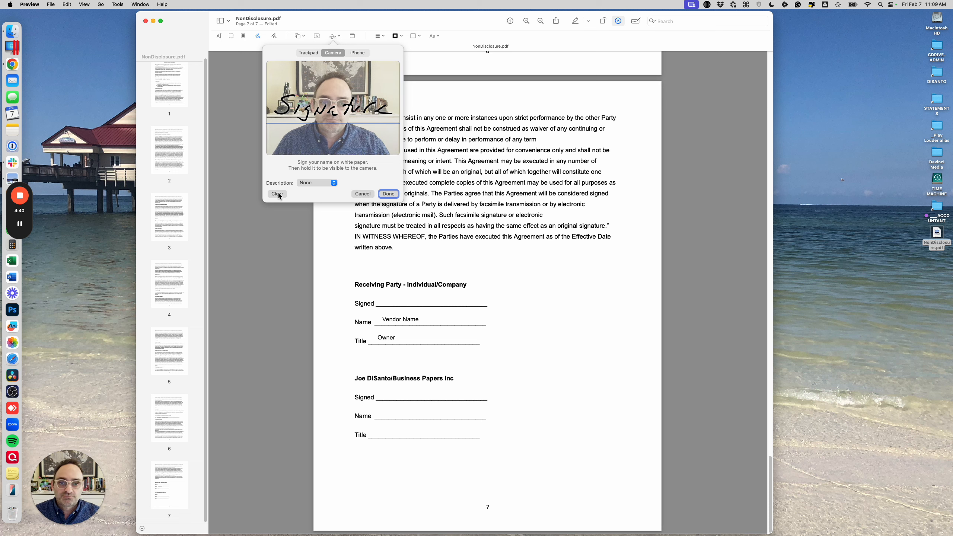
click(389, 194)
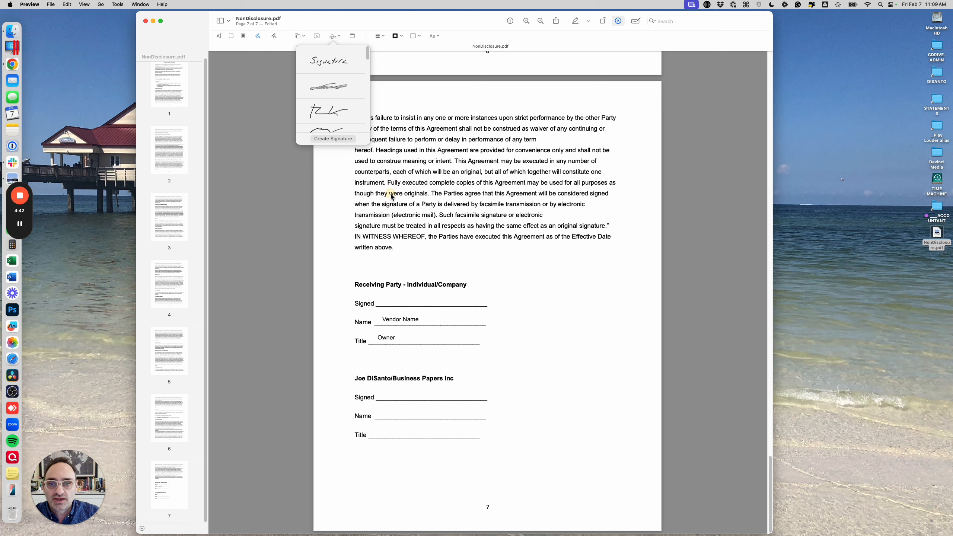
click(330, 61)
drag(480, 312, 419, 305)
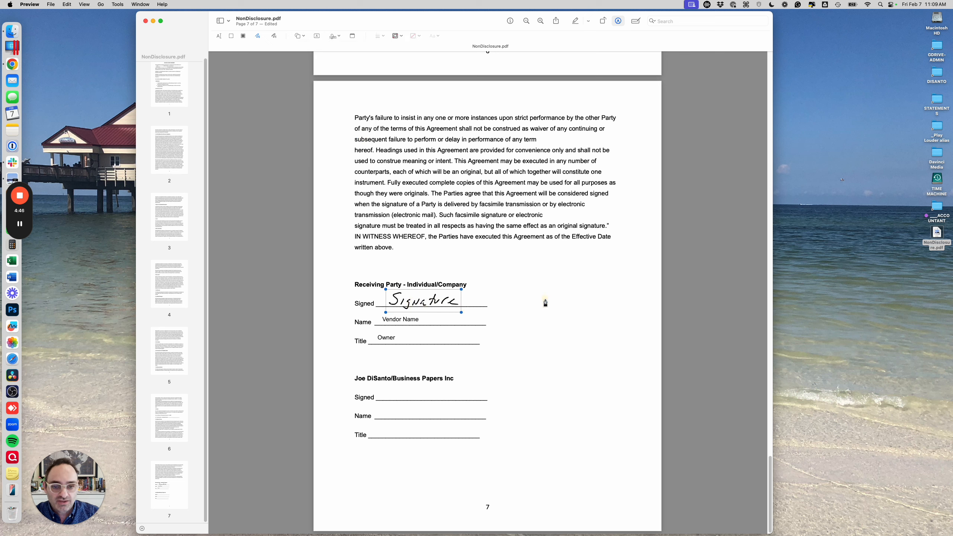
View the iPhone option for creating another signature, then cancel without creating one.
click(339, 37)
click(345, 139)
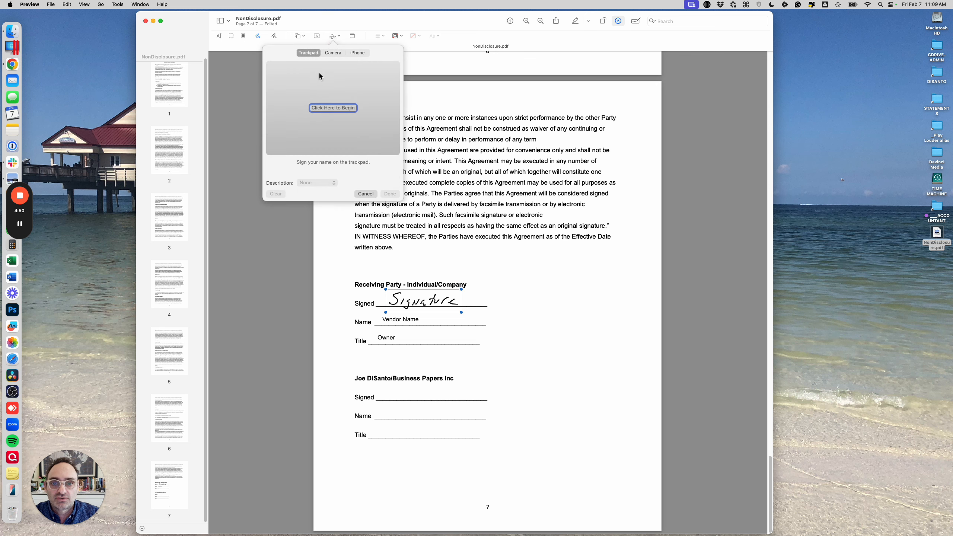
click(357, 53)
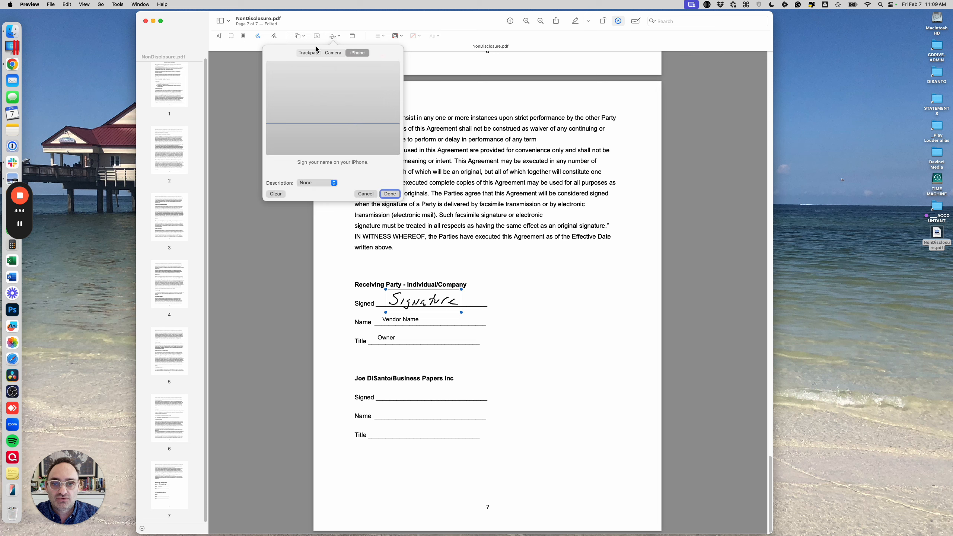
click(364, 194)
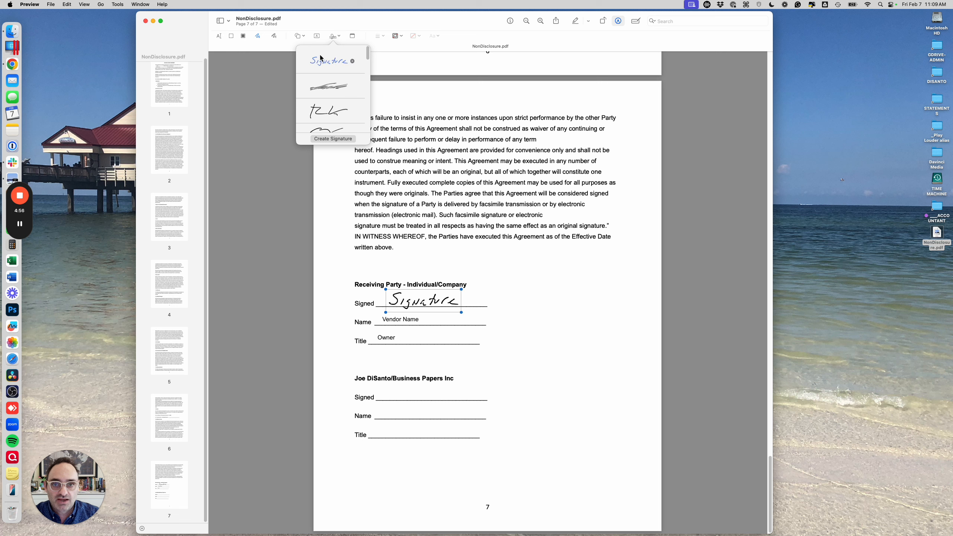
click(511, 308)
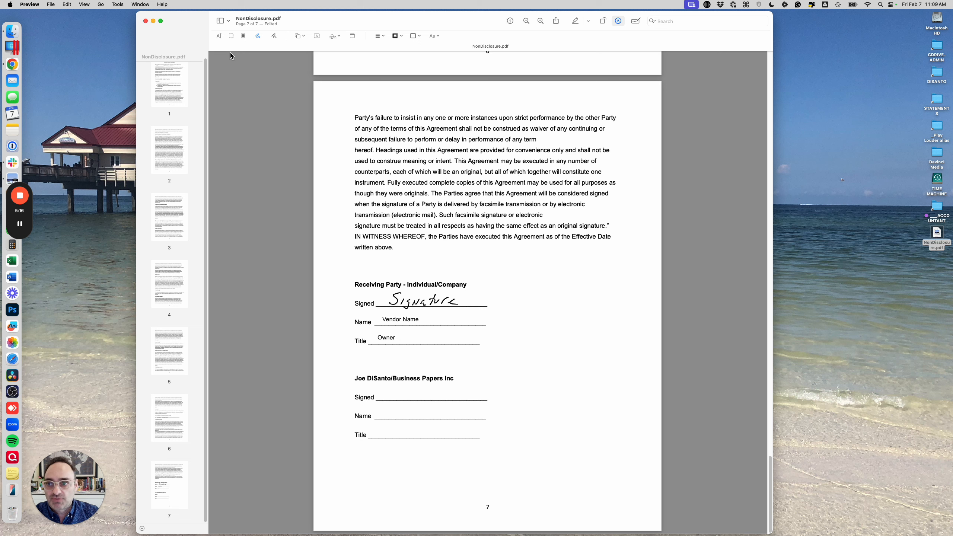
Check whether the receiving party's Name and Title text boxes on page 7 can still be selected.
click(221, 36)
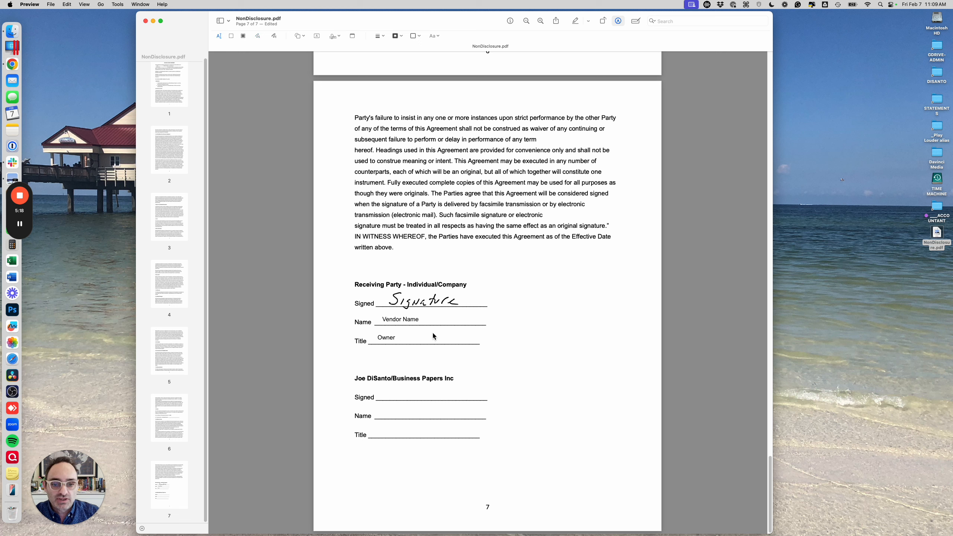
click(409, 322)
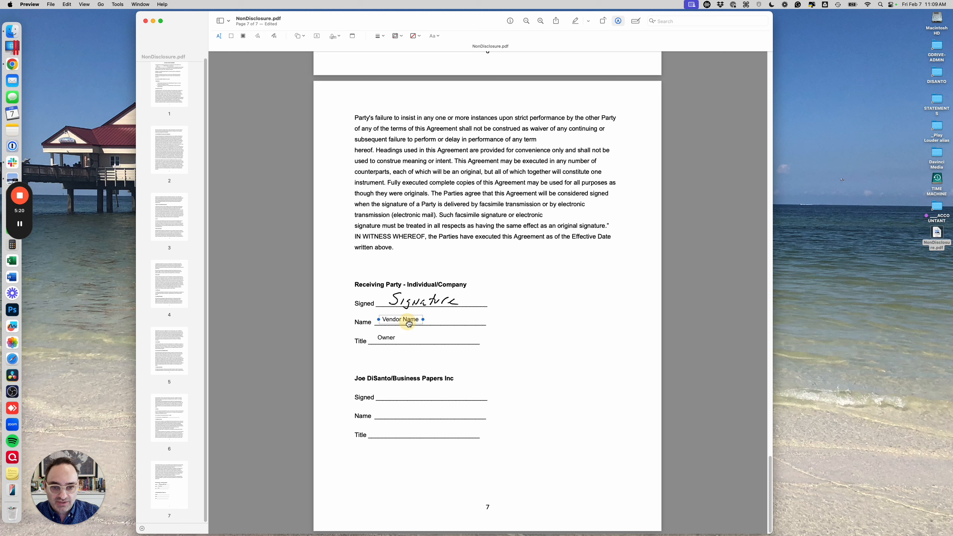
click(387, 339)
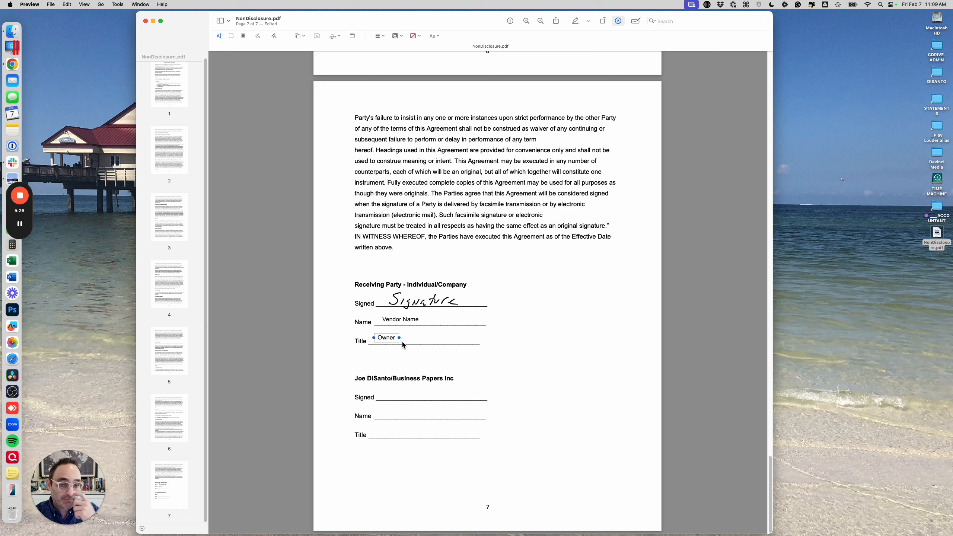
click(390, 319)
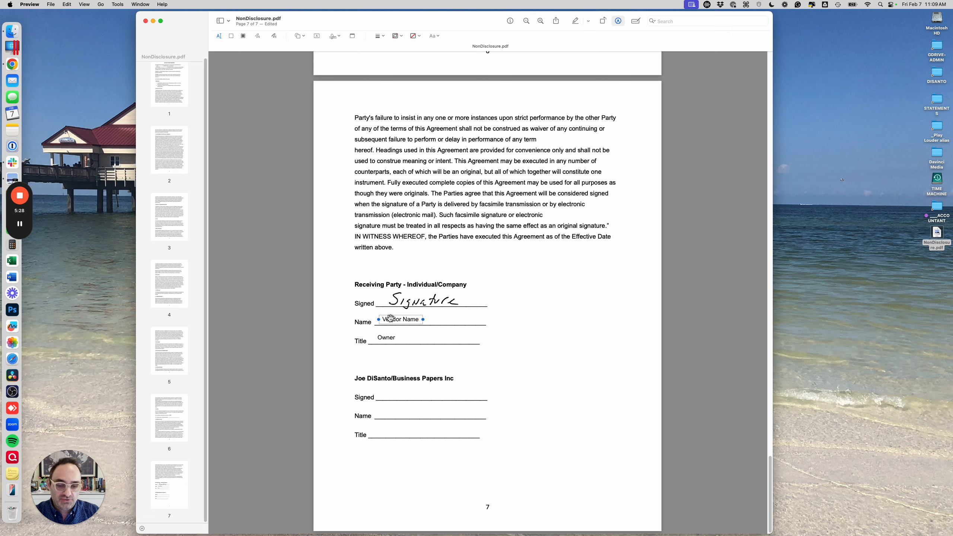
Print the whole agreement to a PDF file saved on the Desktop as "NonDisclosure_signed.pdf".
key(super+p)
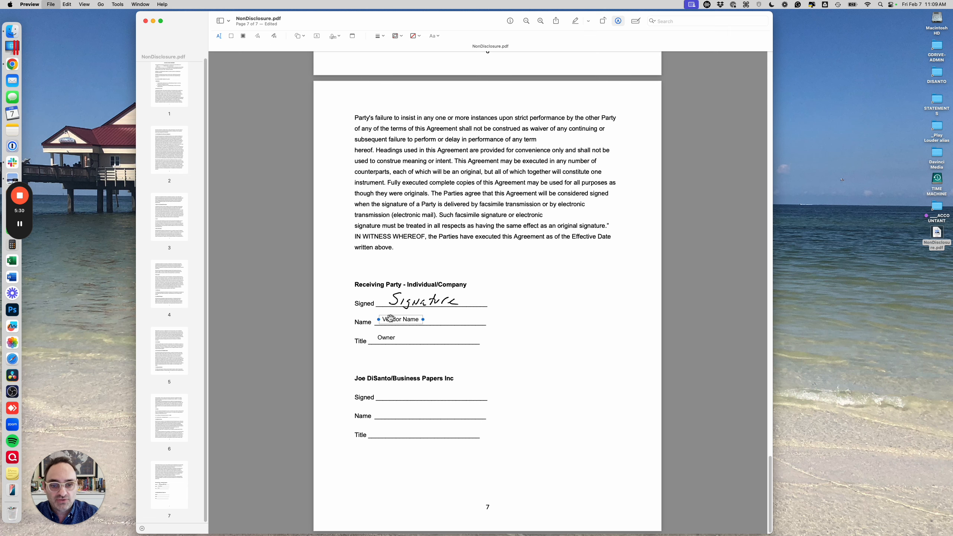
click(479, 407)
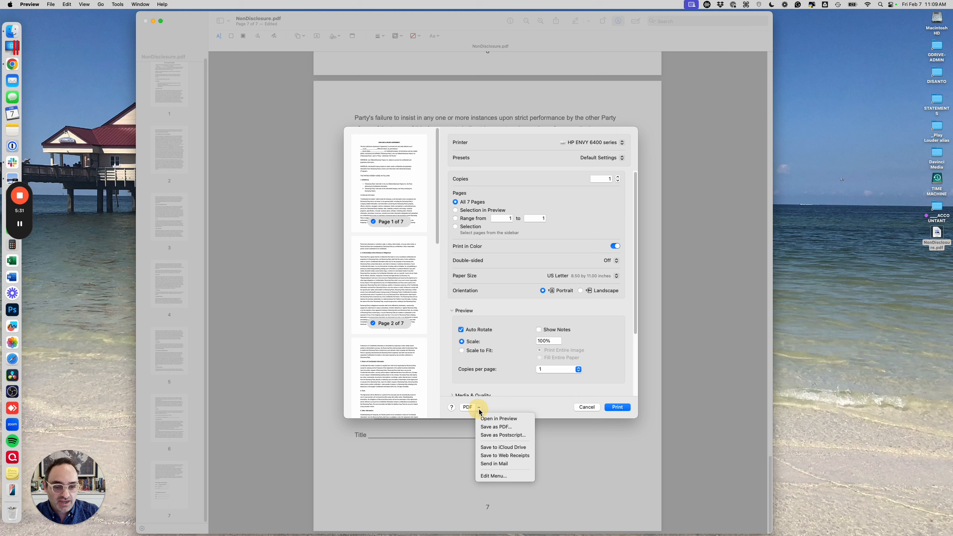
click(496, 427)
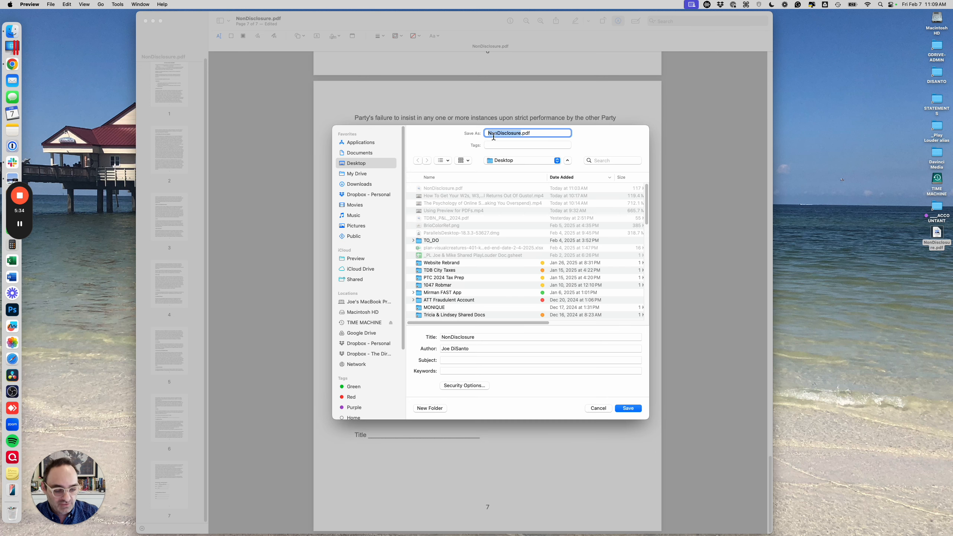
key(Right)
text(_signed)
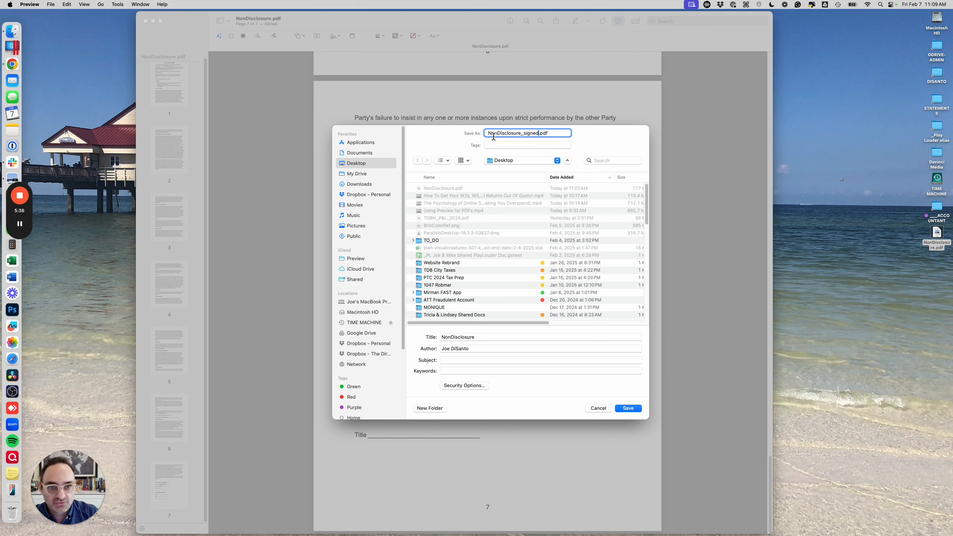
key(Return)
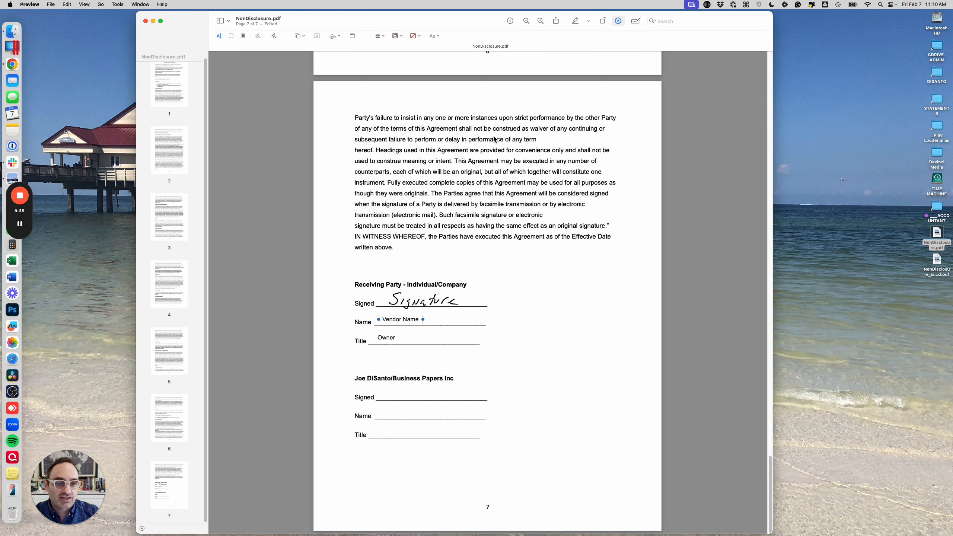
Open NonDisclosure_signed.pdf from the desktop and check whether its page 1 entries and page 7 signature can still be selected.
double_click(941, 271)
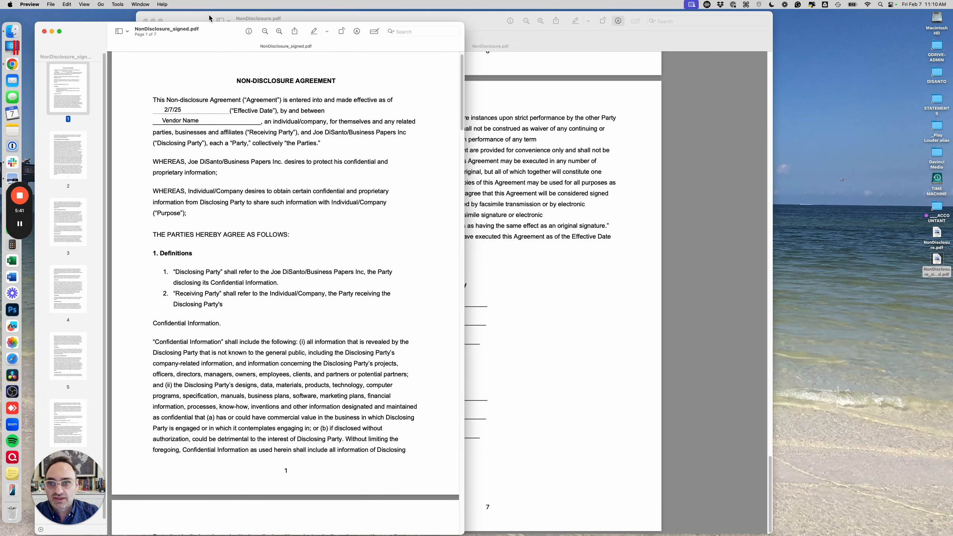
click(200, 33)
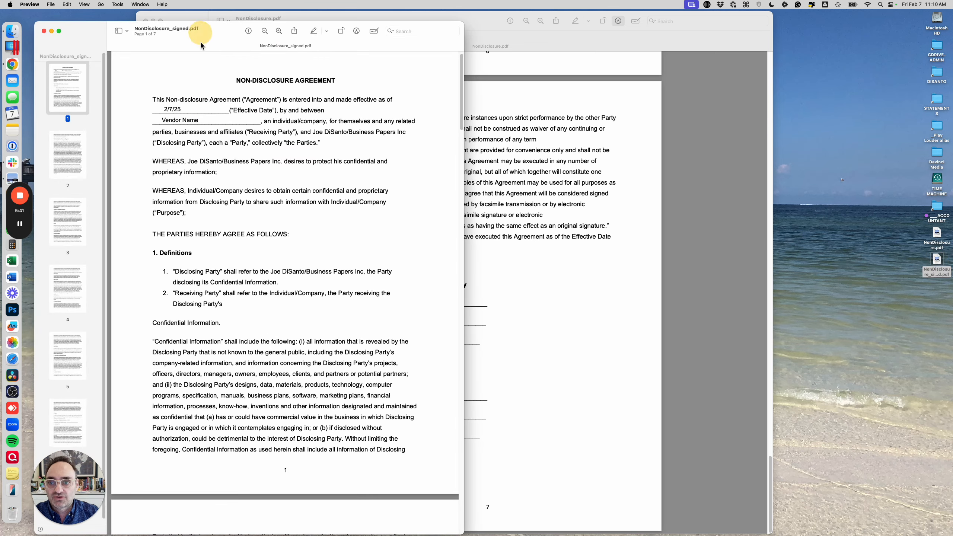
click(172, 110)
scroll(246, 225, down, 20)
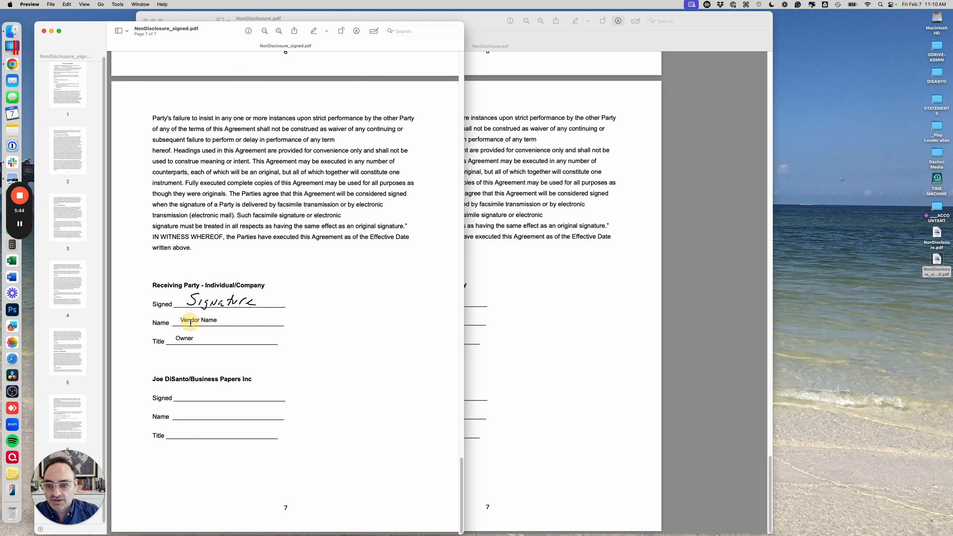
click(217, 304)
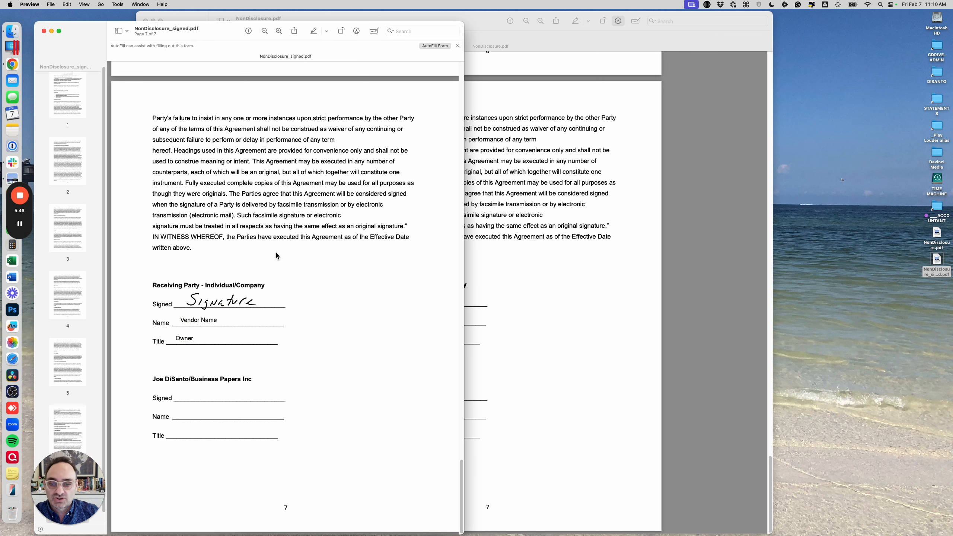
Return to the original NonDisclosure.pdf and check whether the Title text and signature on page 7 can be selected.
click(538, 199)
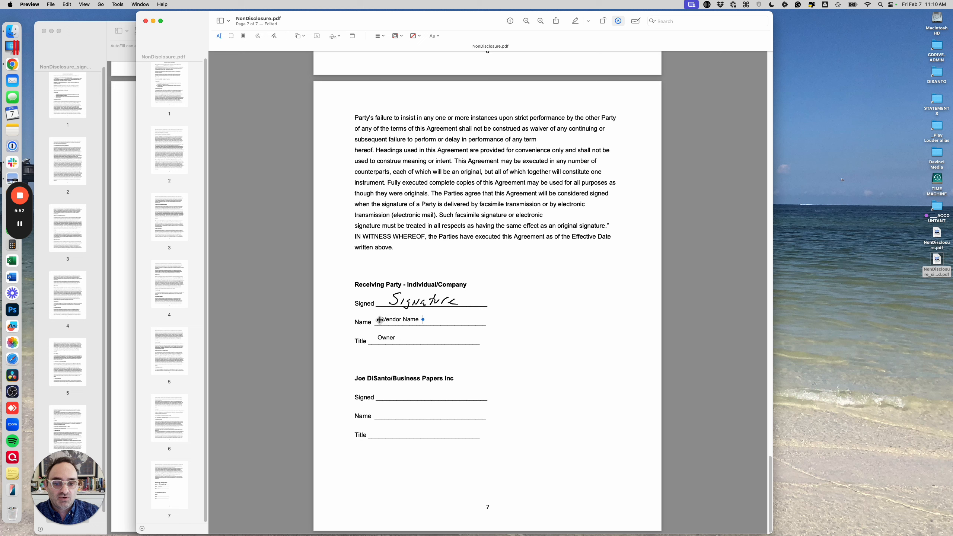
click(396, 339)
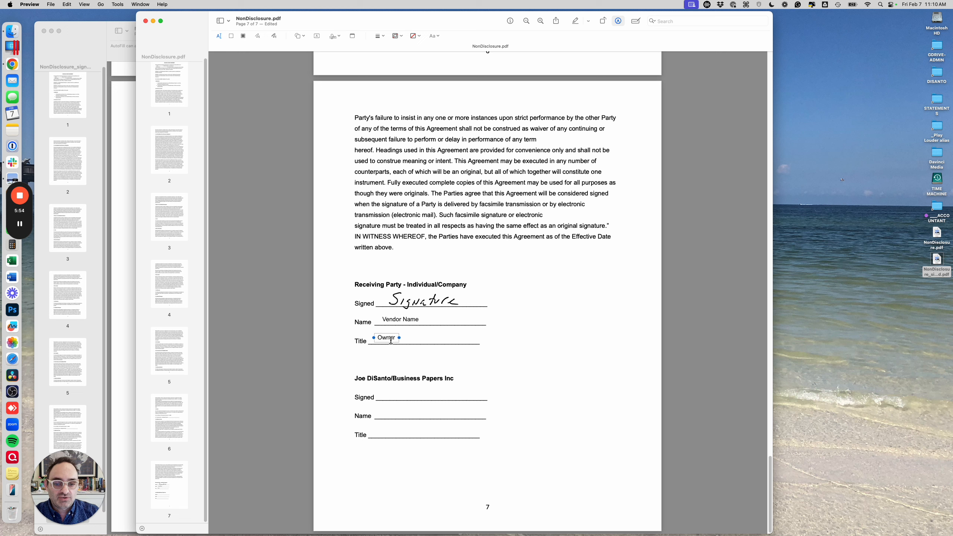
click(424, 302)
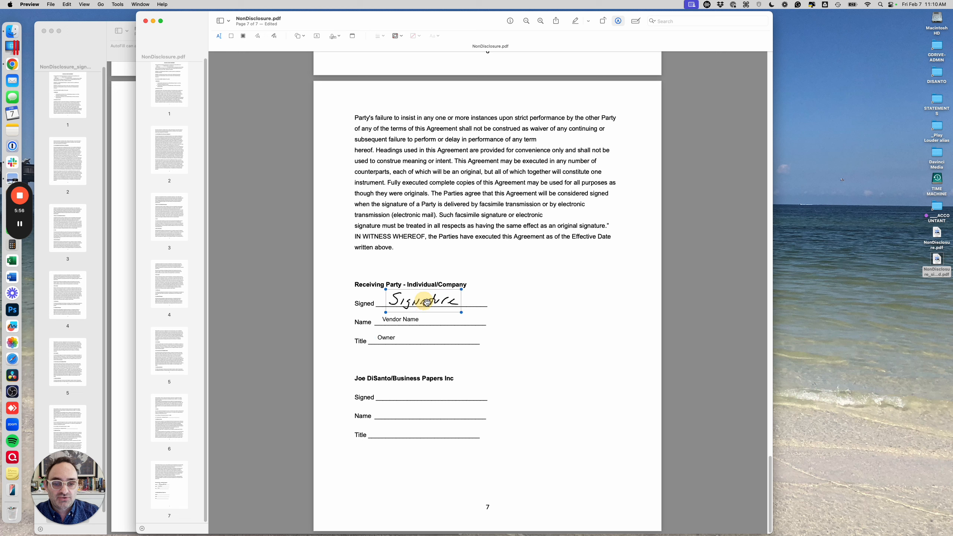